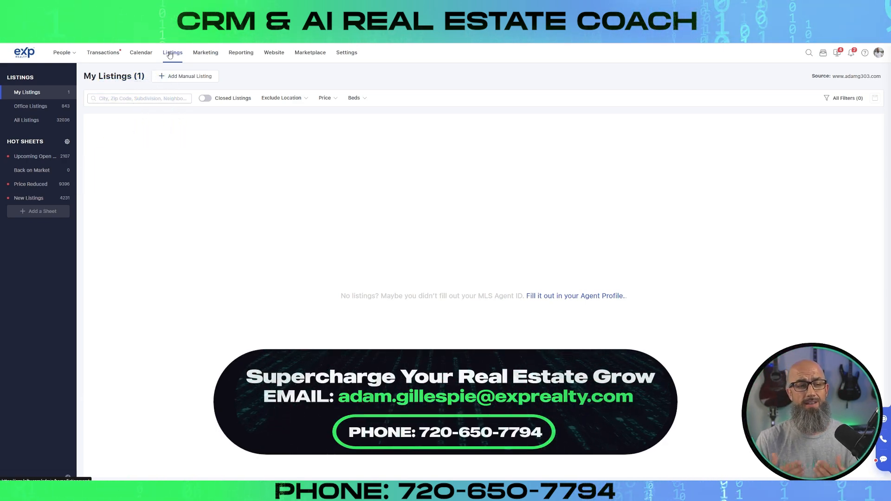
Open the management page of the active $625,000 listing and check the settings of its existing open house.
left_click(169, 55)
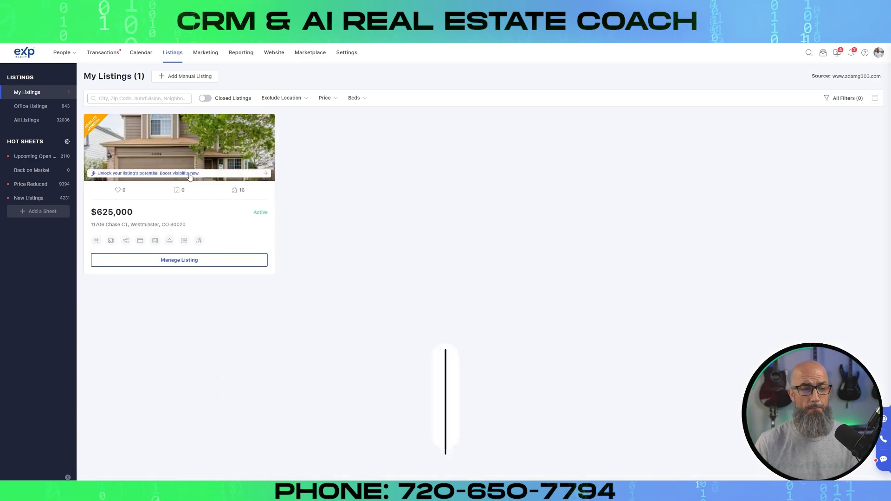
left_click(200, 264)
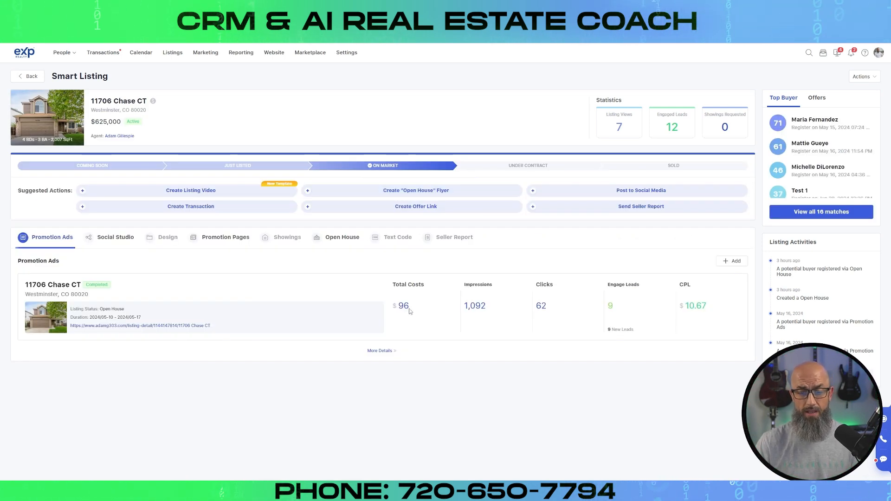
left_click(328, 244)
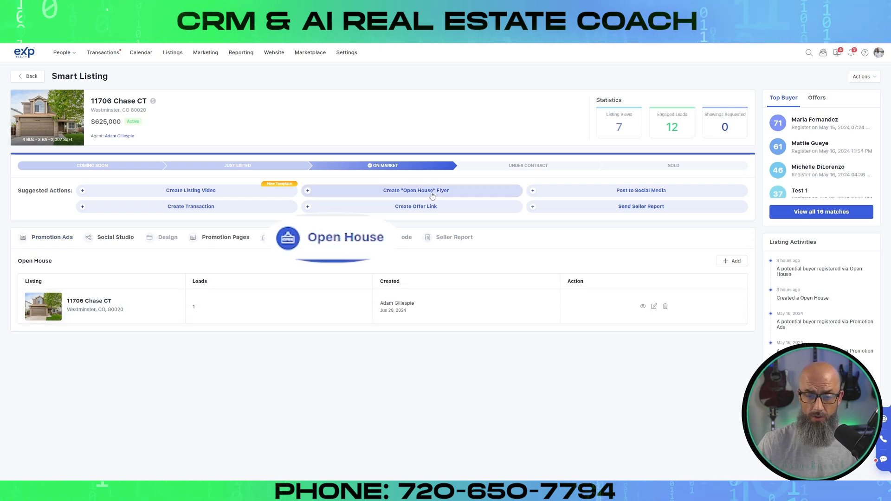
left_click(653, 307)
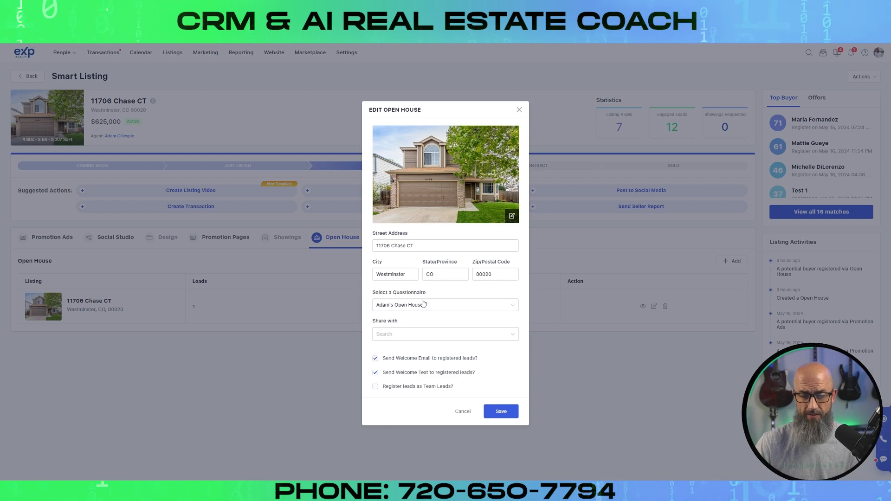
left_click(519, 109)
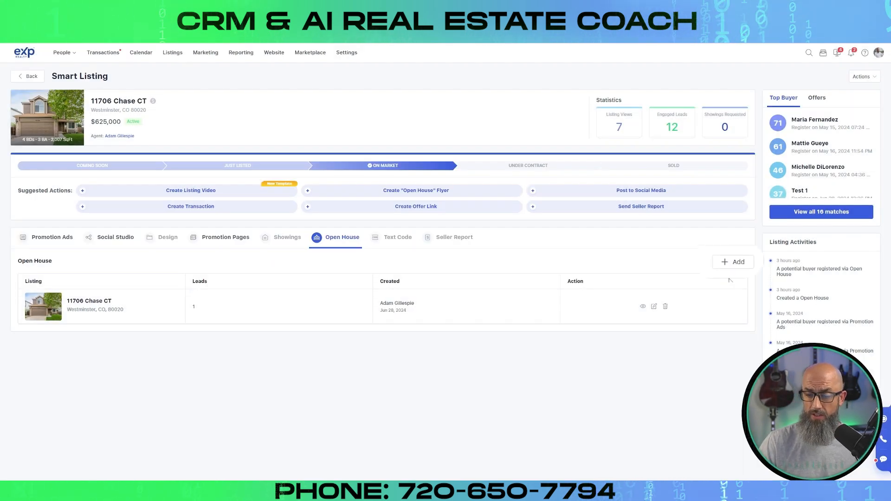
Draft a new open house with the last-used questionnaire and only the welcome email enabled, and close it without saving.
left_click(732, 261)
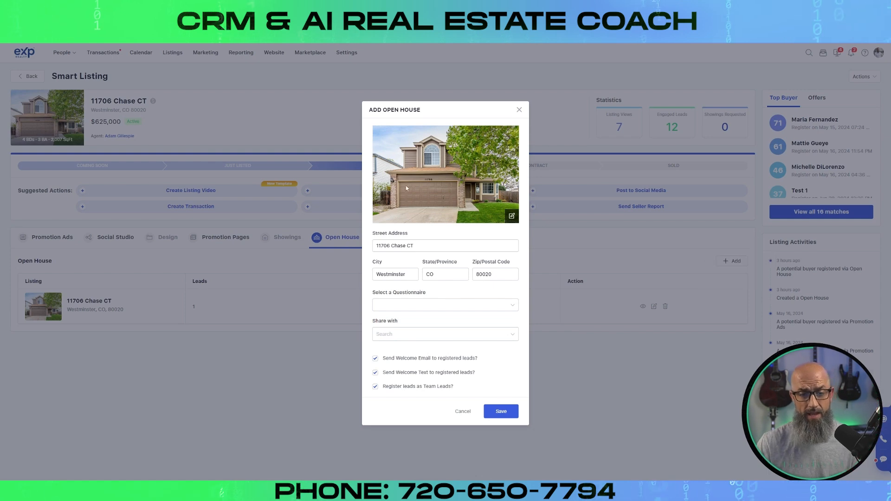
left_click(431, 307)
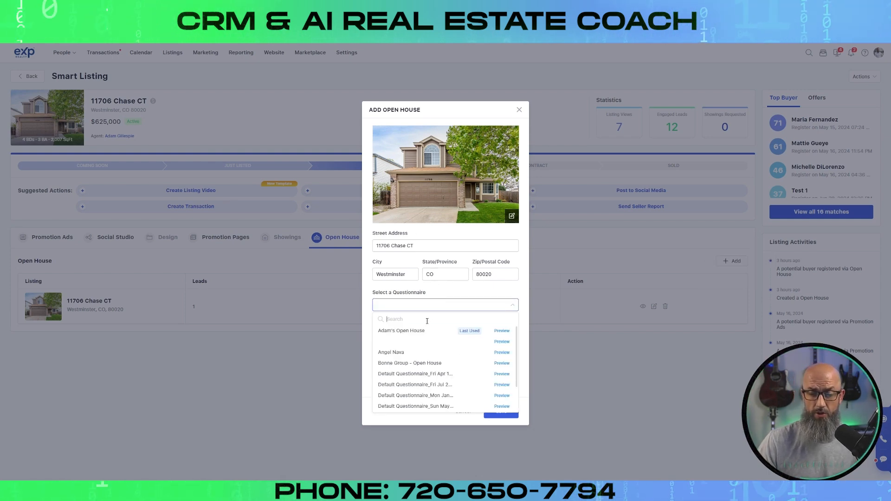
left_click(422, 335)
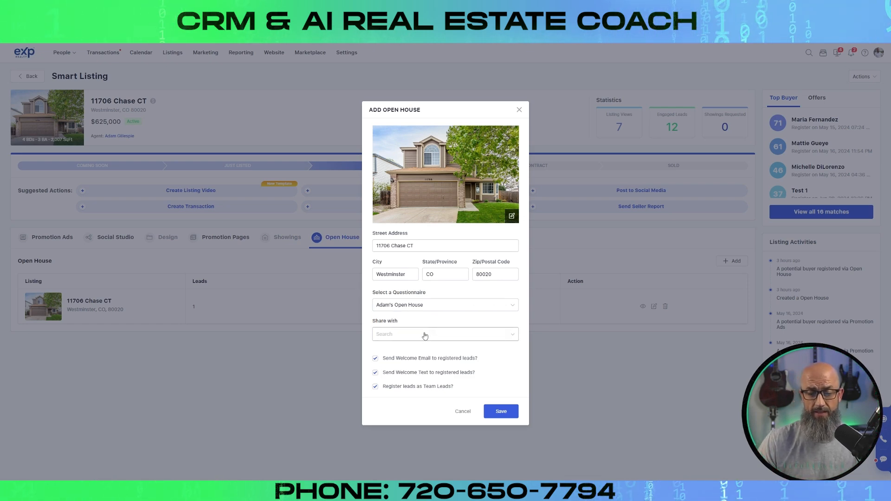
left_click(423, 334)
left_click(424, 335)
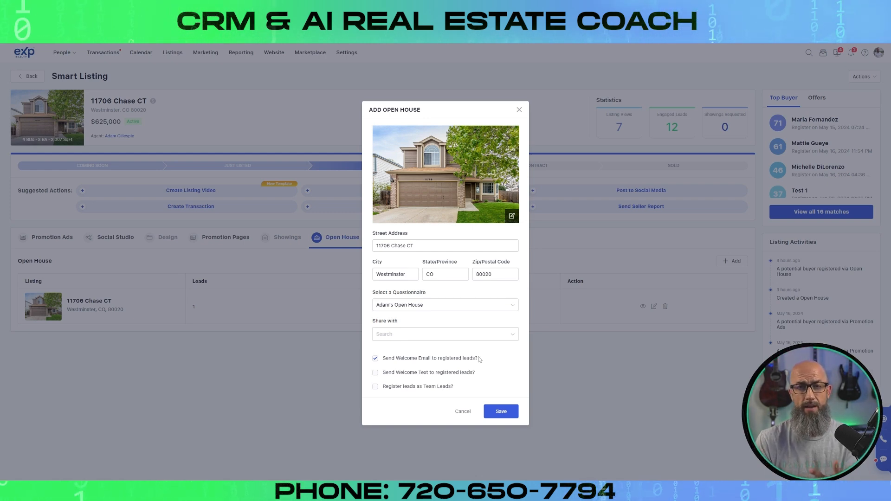
left_click(520, 110)
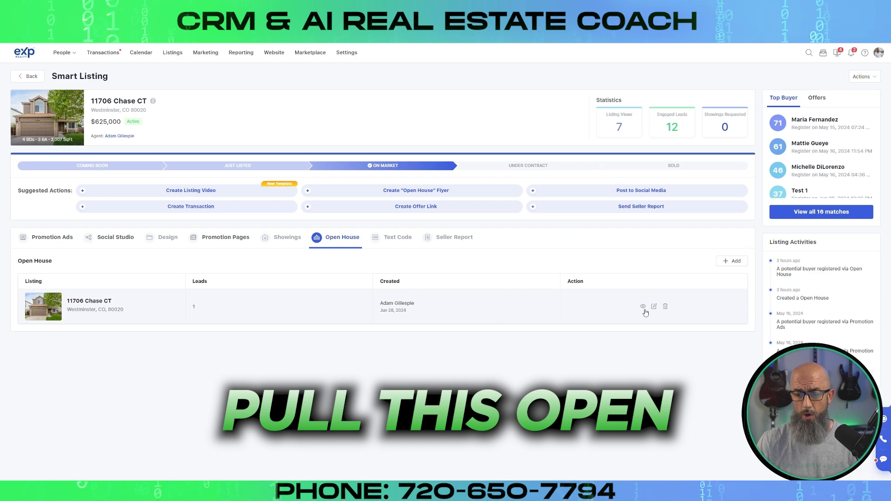
View the open house's visitor sign-in page, alternating between the QR code and the fill-in form.
left_click(643, 307)
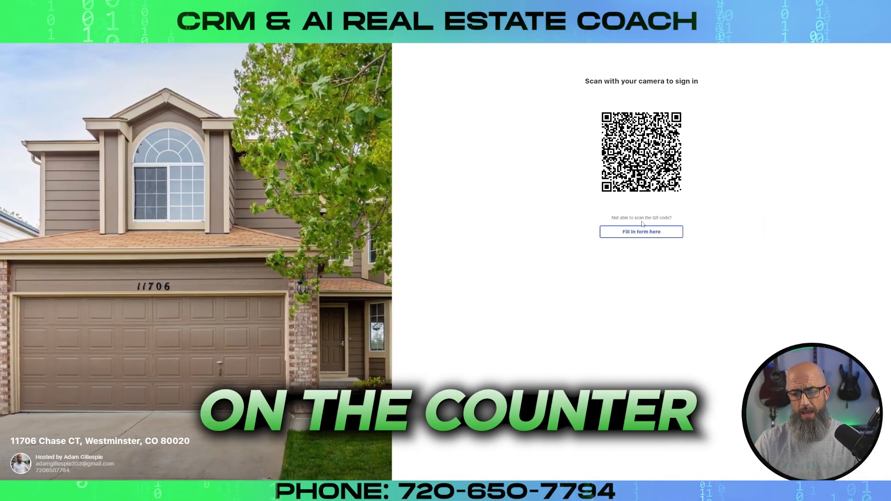
left_click(642, 231)
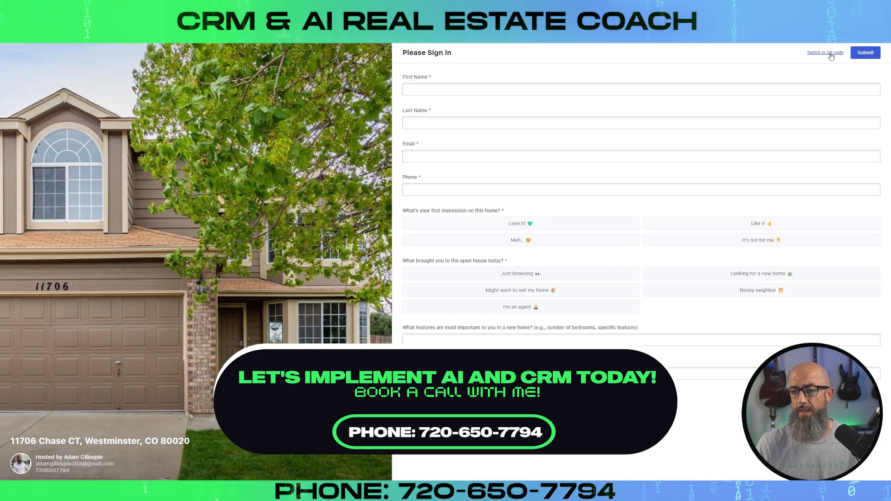
left_click(831, 54)
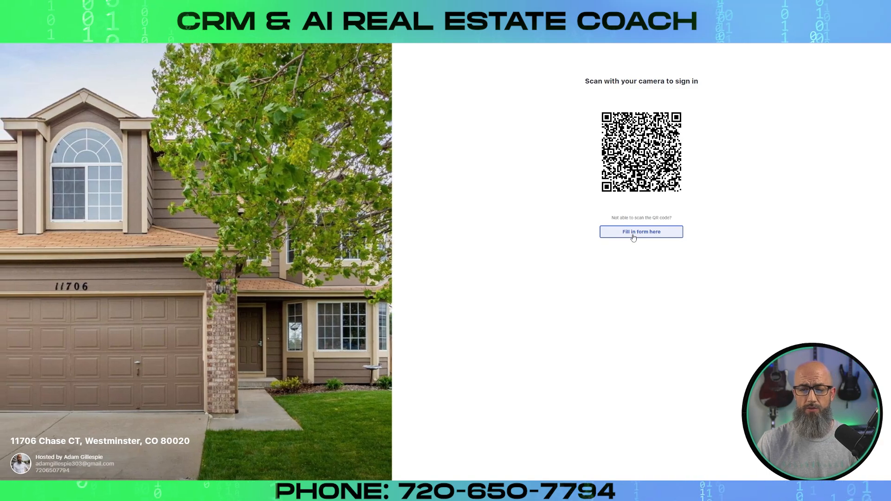
left_click(634, 238)
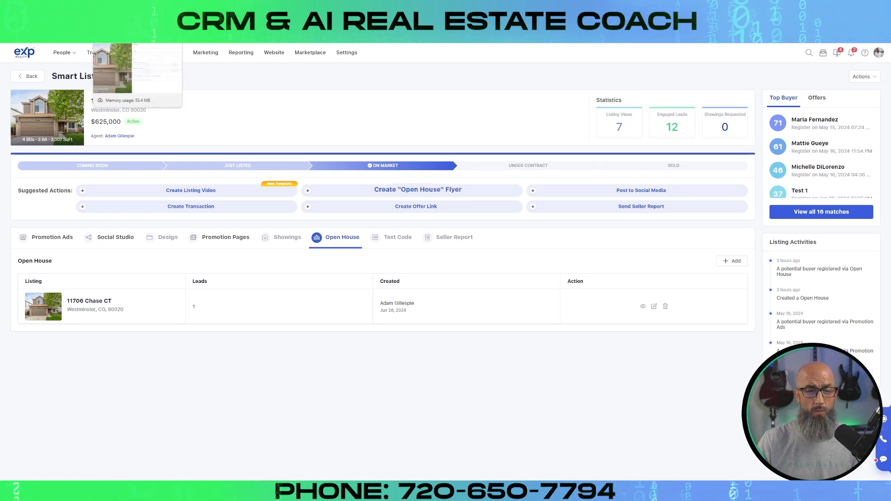
Browse the Open House flyer templates for the listing and close the design picker without choosing one.
left_click(419, 191)
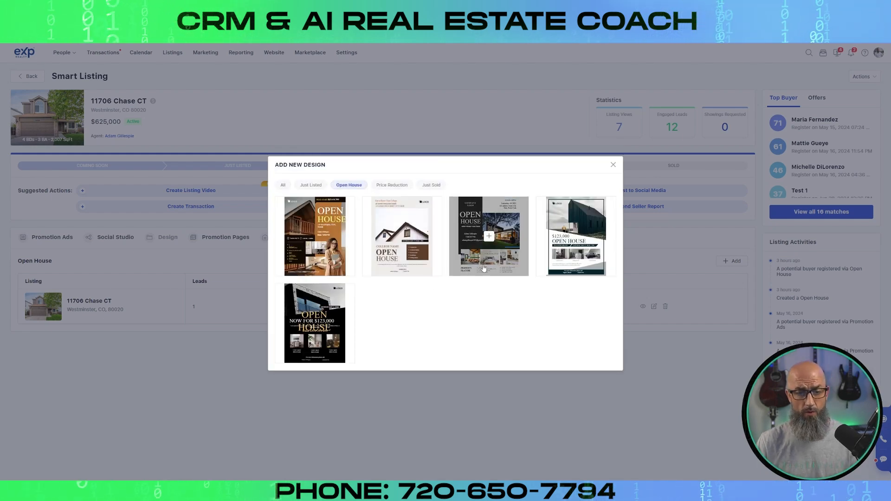
mouse_move(408, 279)
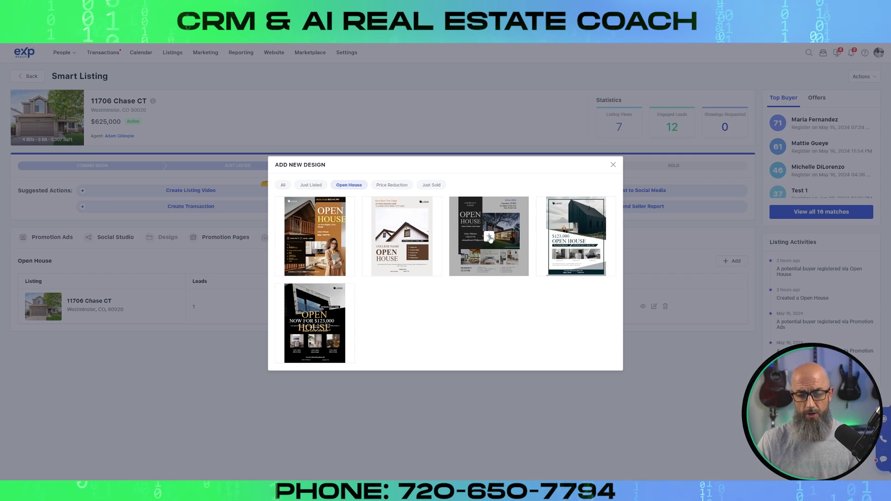
left_click(612, 165)
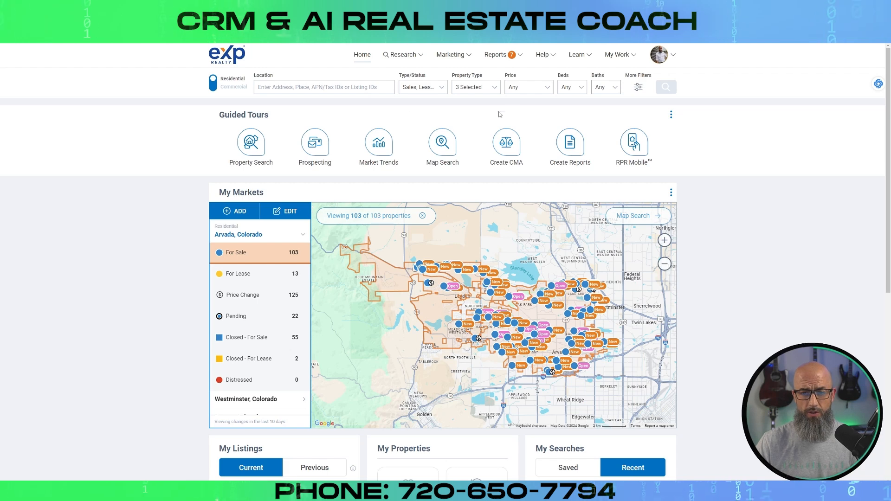
Switch to RPR, start the Create Reports guided tour, and try to look up the listing by the start of its street address.
left_click(570, 142)
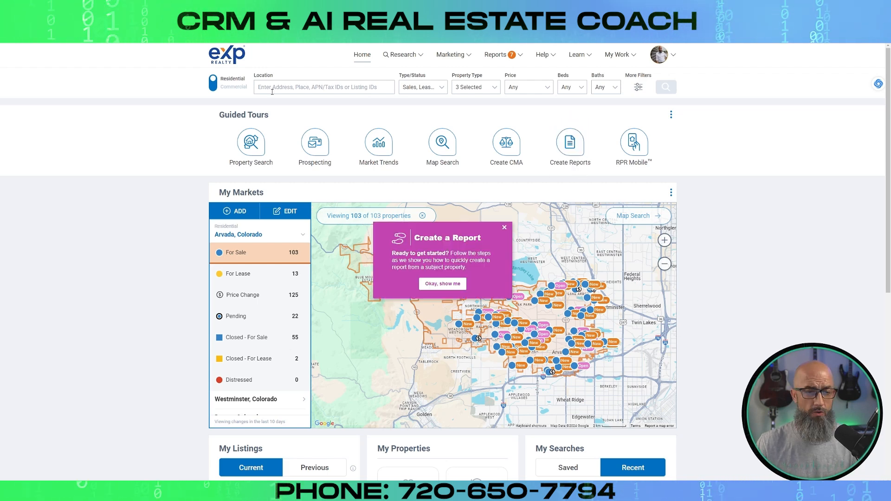
left_click(272, 90)
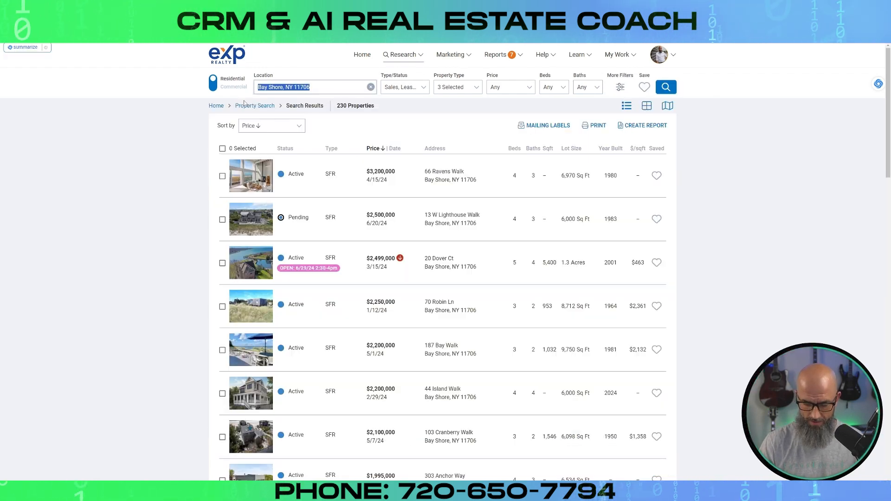
type("11706 c")
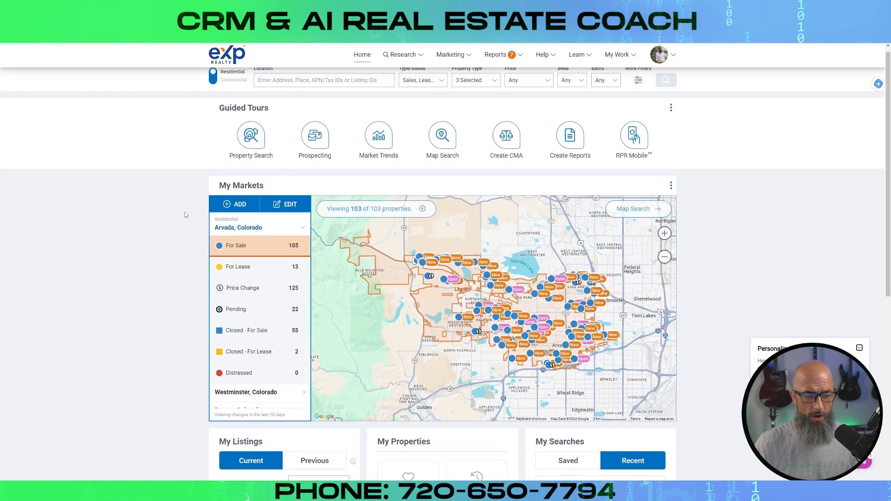
Open the property page of the current Westminster listing from My Listings on the RPR home page.
scroll(185, 215, "down", 3)
scroll(184, 214, "up", 2)
scroll(185, 215, "down", 3)
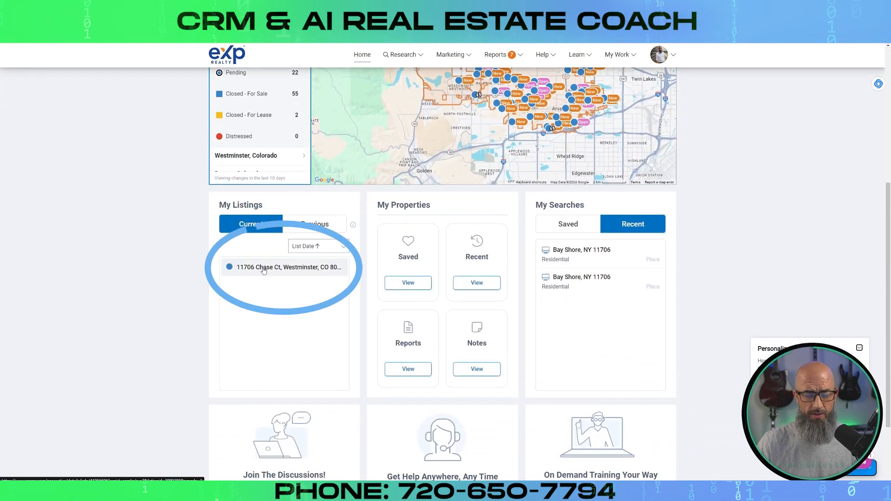
scroll(175, 253, "up", 2)
scroll(151, 233, "up", 3)
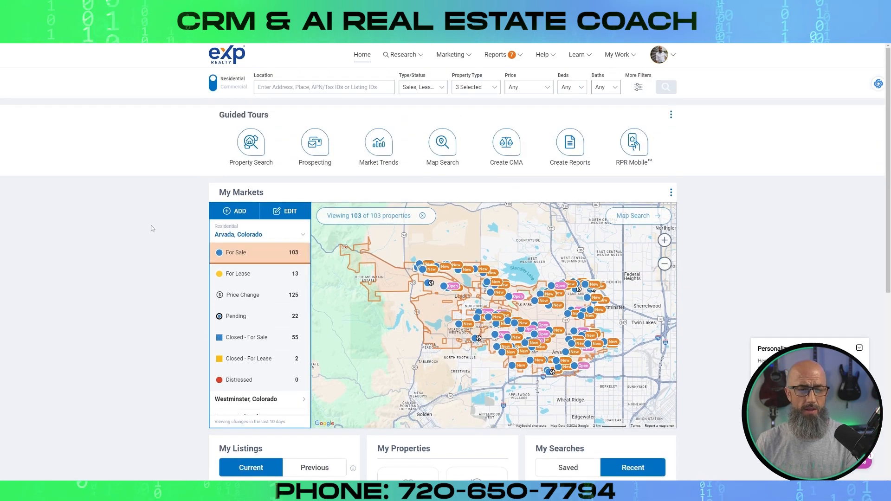
left_click(274, 86)
left_click(166, 213)
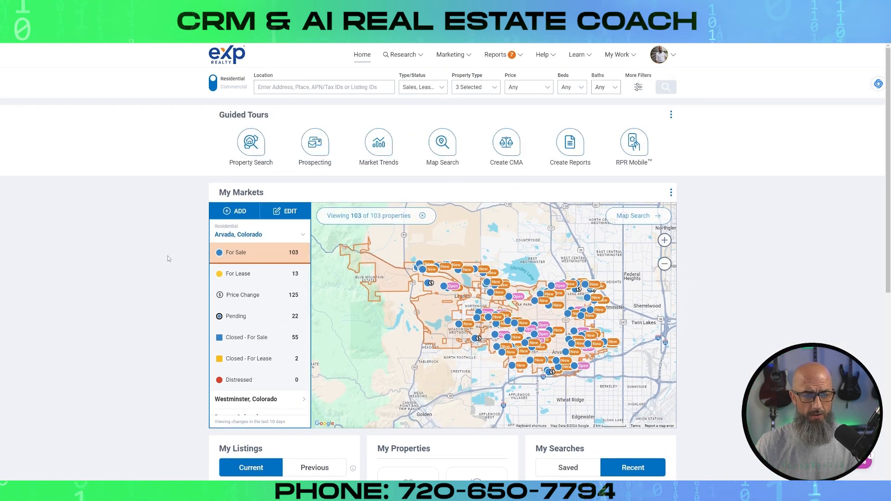
scroll(168, 256, "down", 5)
left_click(261, 303)
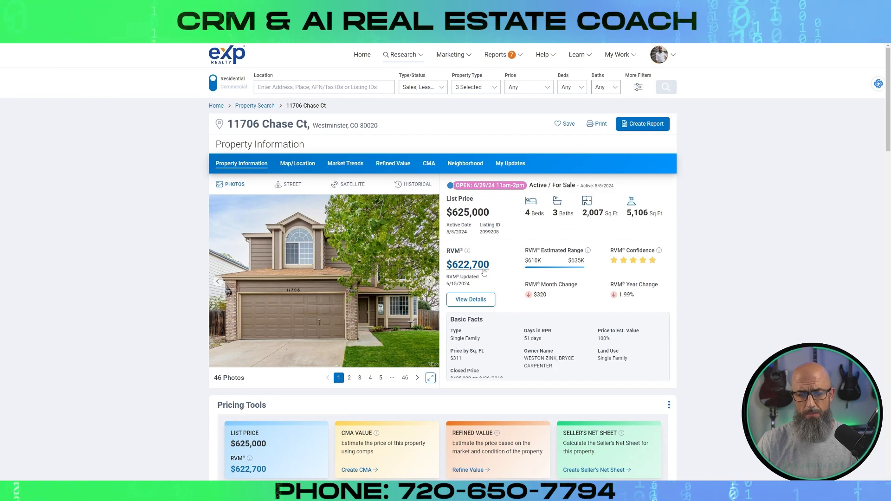
Start creating a report for this property and choose the Property Flyer report type.
scroll(484, 272, "down", 10)
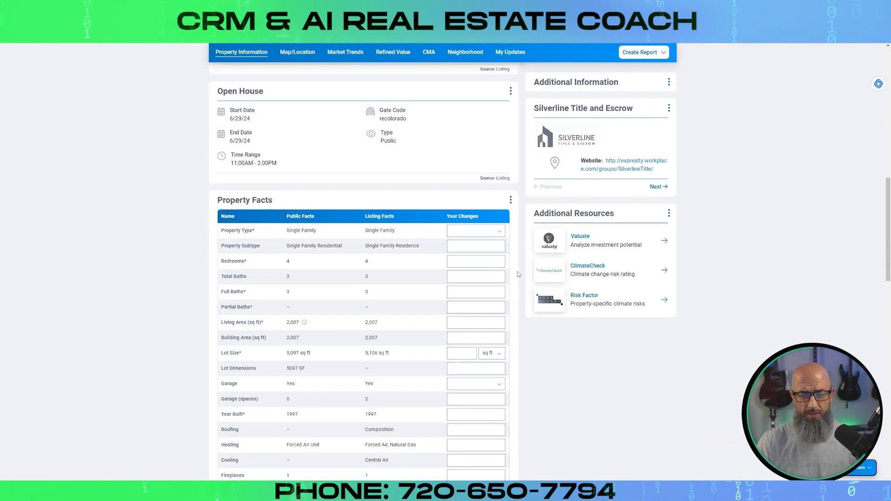
scroll(518, 275, "up", 10)
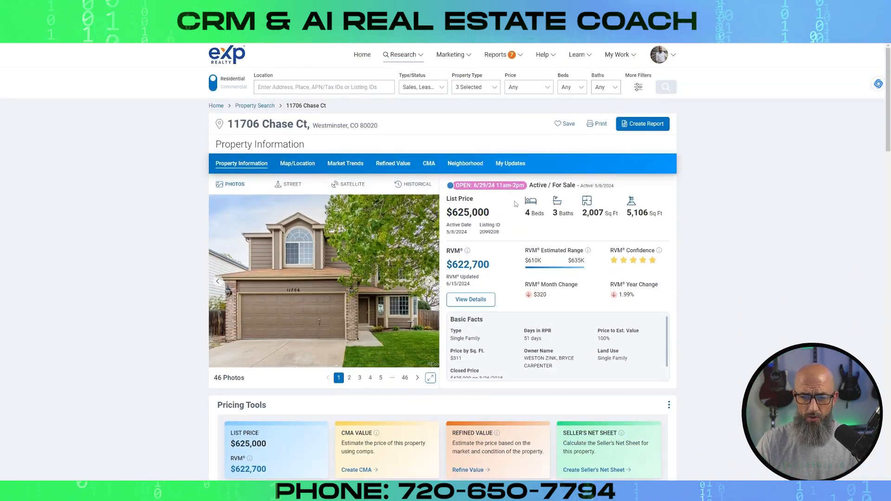
left_click(643, 124)
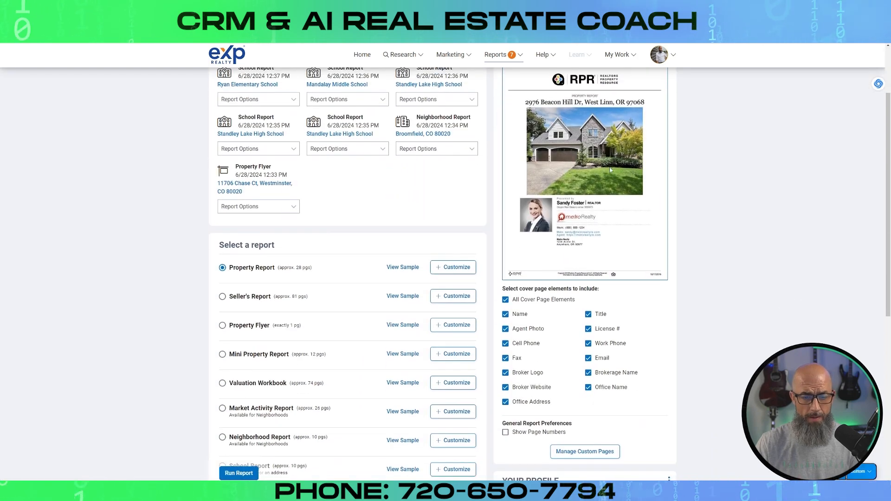
scroll(356, 216, "down", 2)
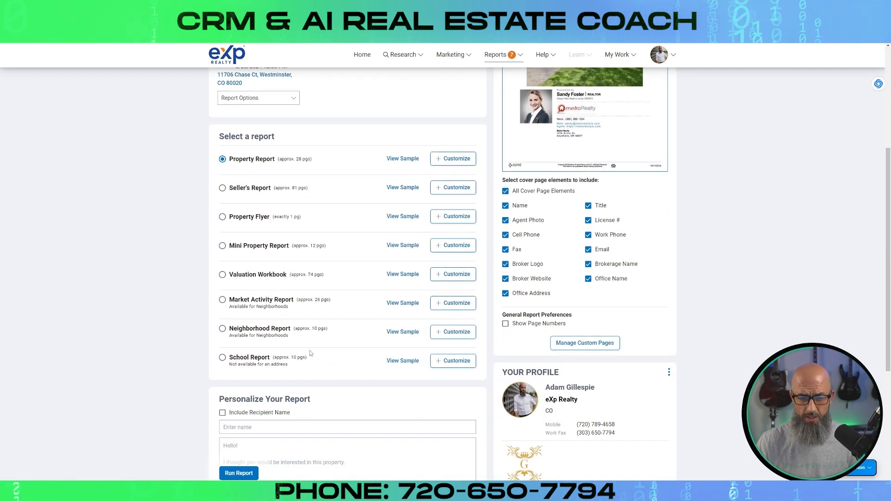
left_click(222, 217)
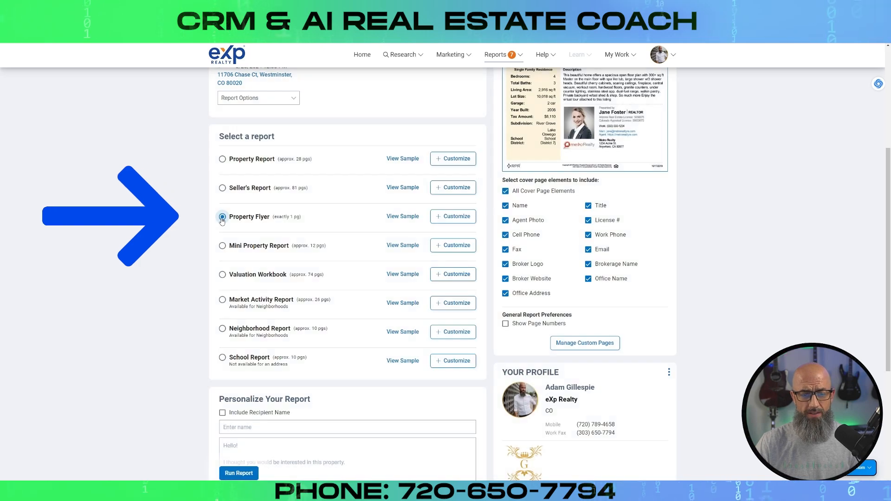
Run the Property Flyer report with the display-now delivery method and dismiss the report generation notice.
scroll(385, 283, "down", 4)
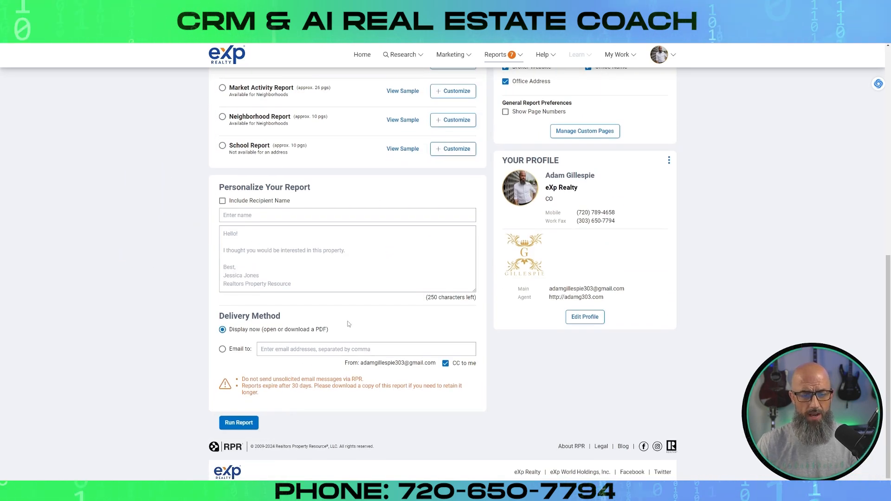
scroll(349, 324, "up", 7)
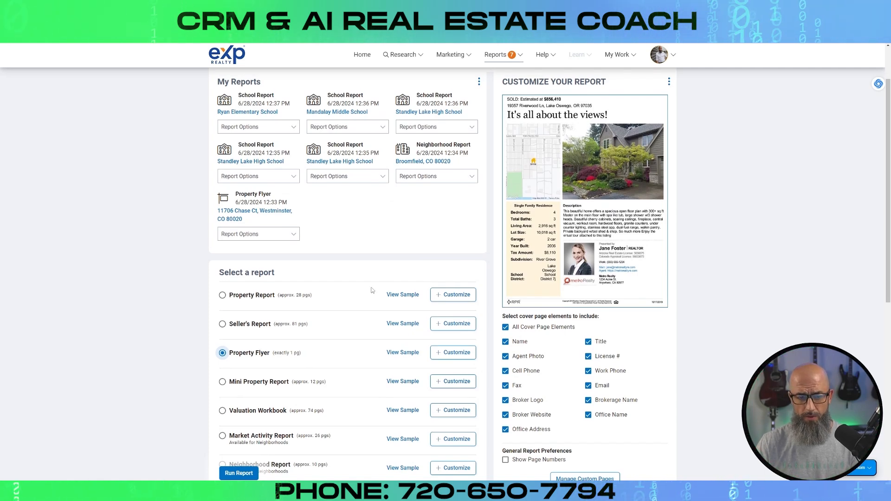
scroll(371, 291, "down", 7)
left_click(237, 425)
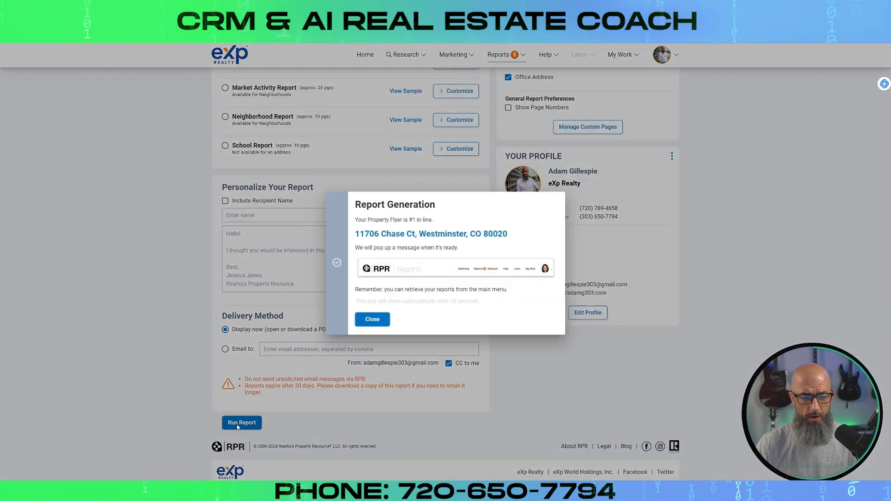
left_click(372, 320)
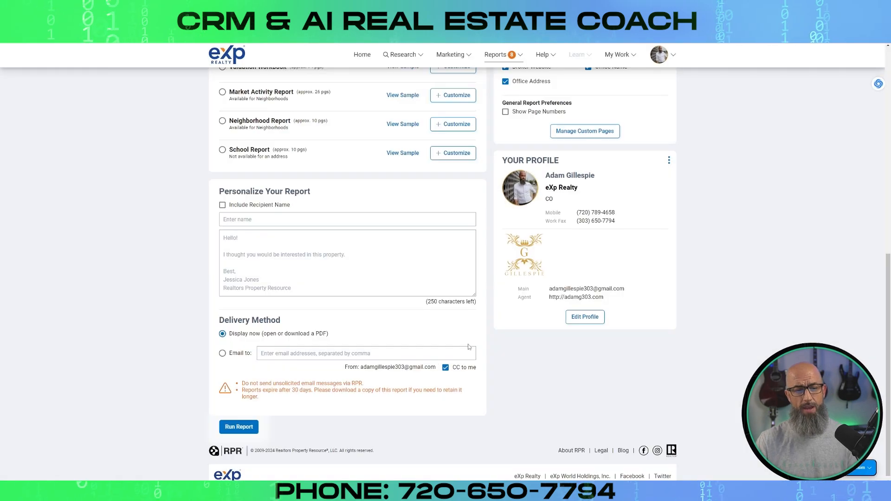
scroll(466, 347, "up", 2)
scroll(460, 343, "down", 2)
scroll(403, 321, "up", 2)
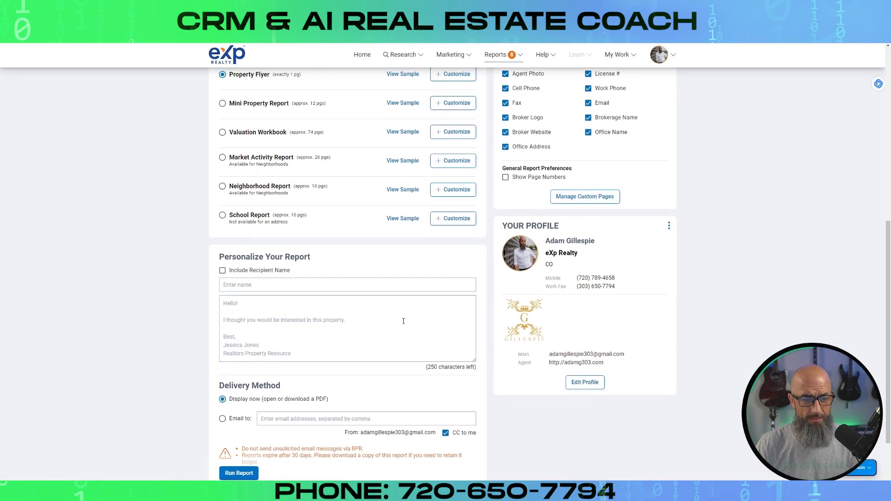
scroll(403, 321, "up", 1)
scroll(404, 318, "down", 3)
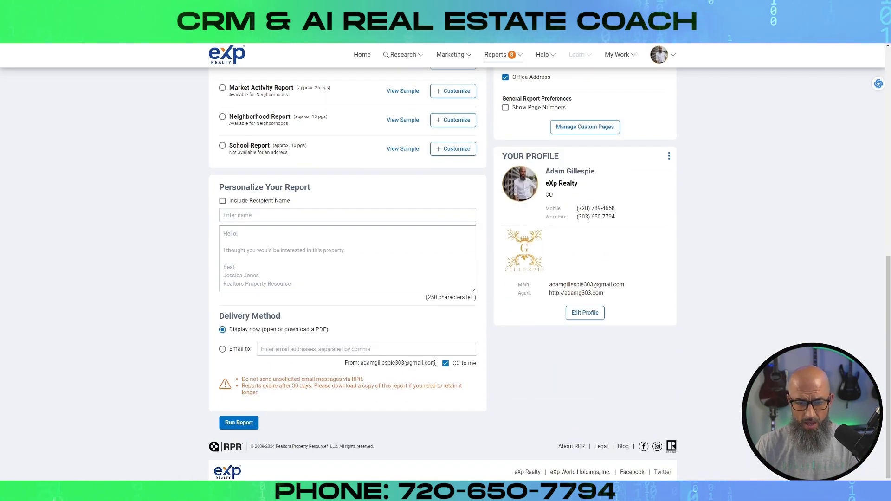
Expand the Property Flyer's customization options and review its photo choices, headline, description and suppress settings.
scroll(436, 363, "up", 5)
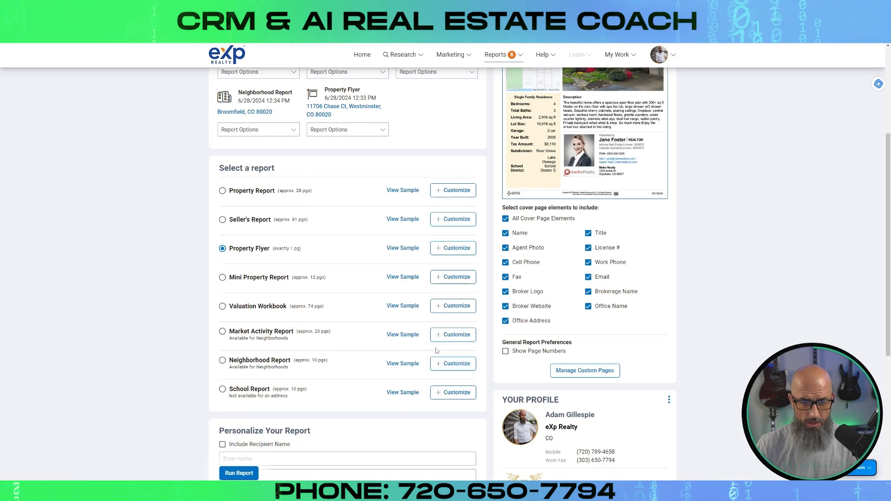
scroll(567, 366, "down", 2)
scroll(212, 232, "up", 1)
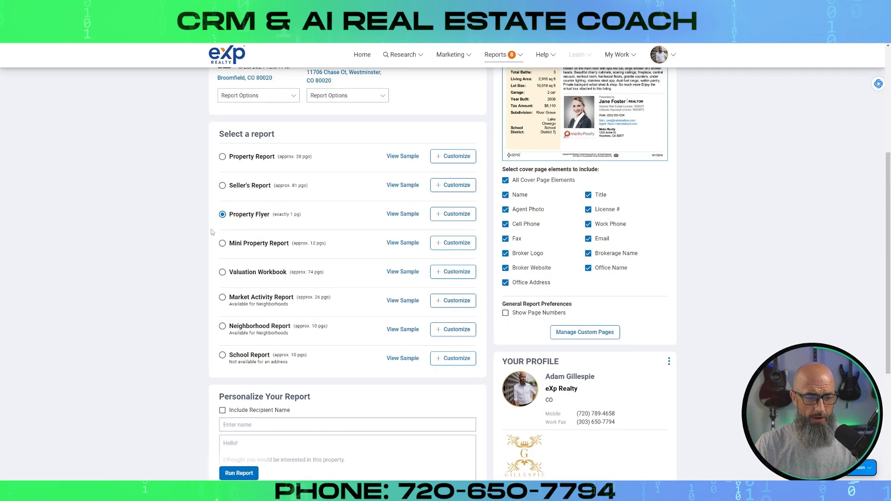
scroll(564, 234, "up", 4)
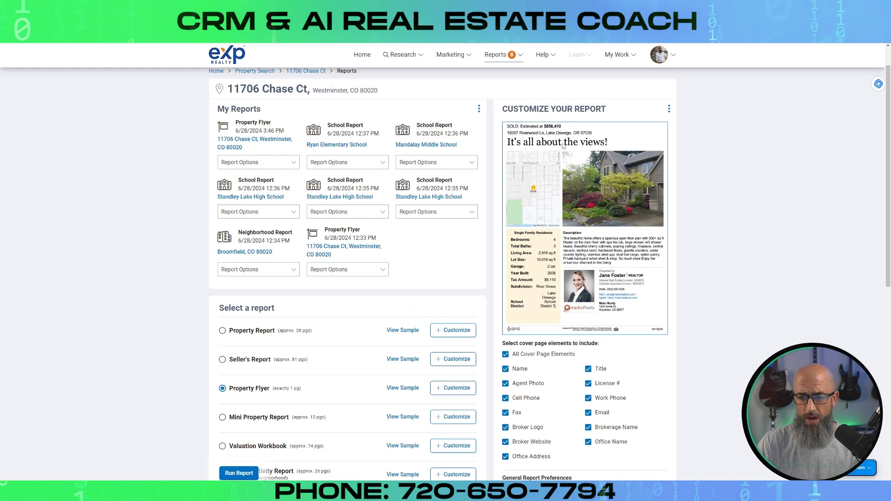
scroll(580, 227, "down", 2)
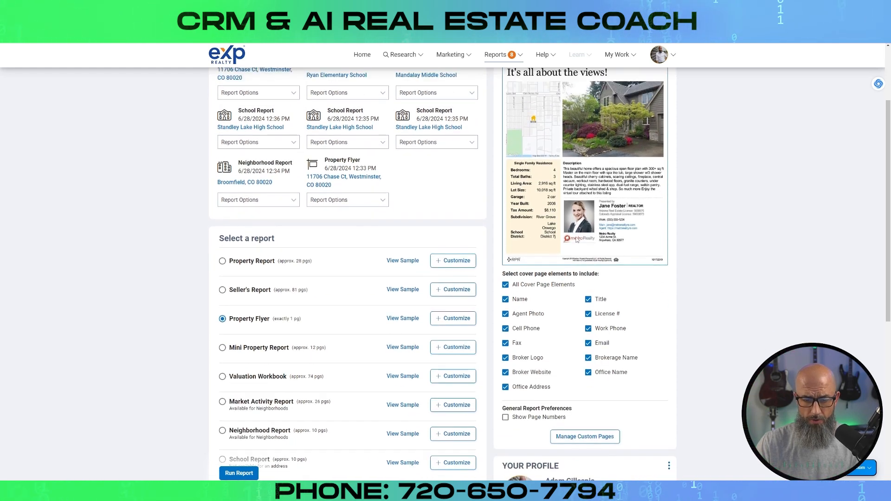
scroll(575, 236, "down", 1)
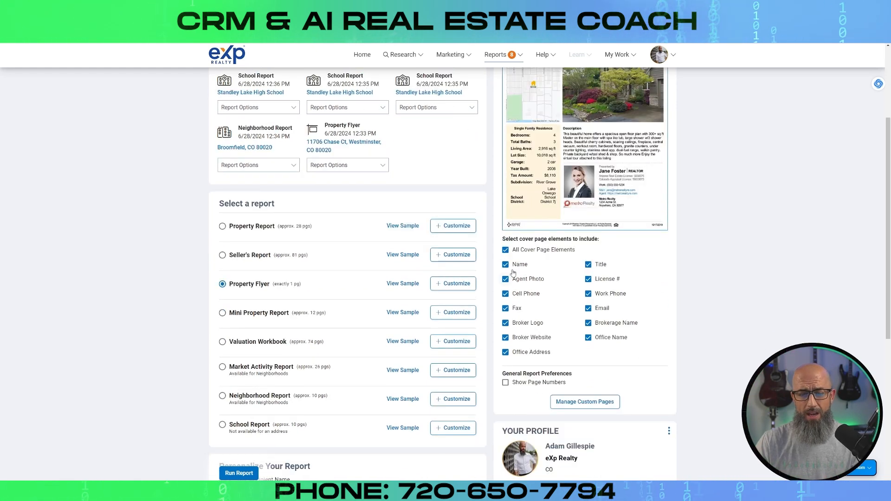
left_click(435, 285)
scroll(312, 268, "down", 3)
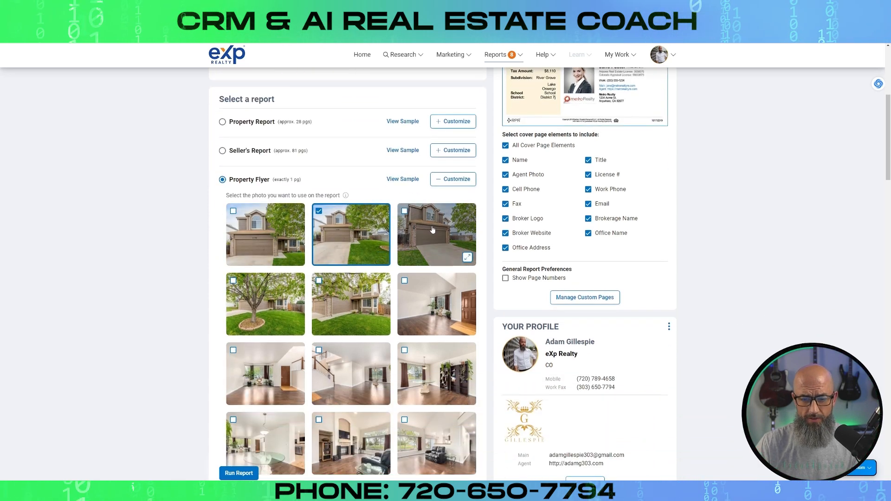
scroll(378, 253, "down", 5)
scroll(378, 254, "down", 20)
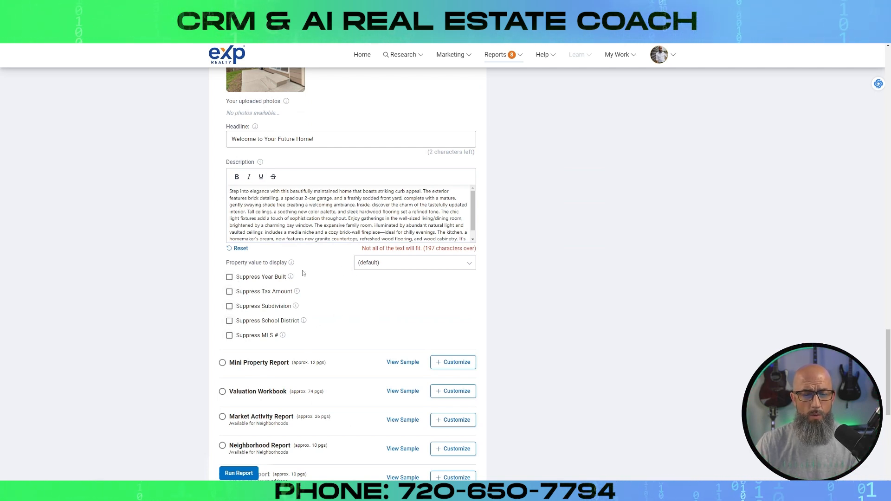
scroll(395, 371, "up", 7)
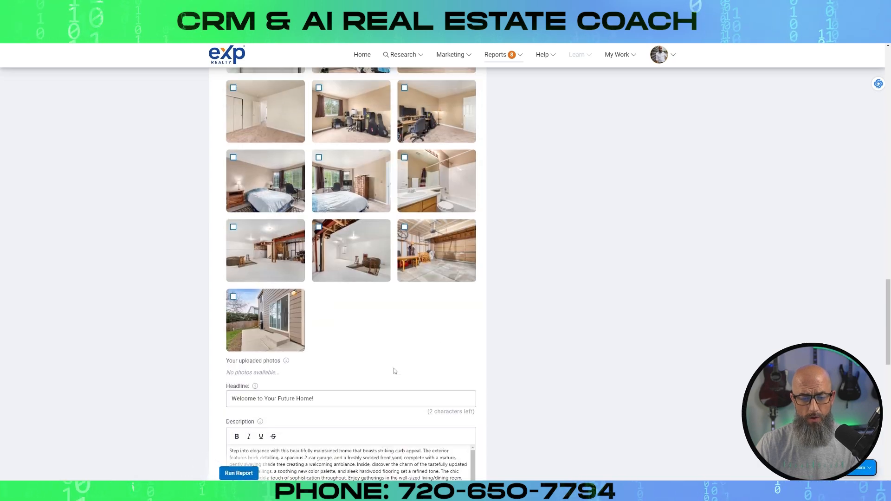
scroll(394, 372, "up", 20)
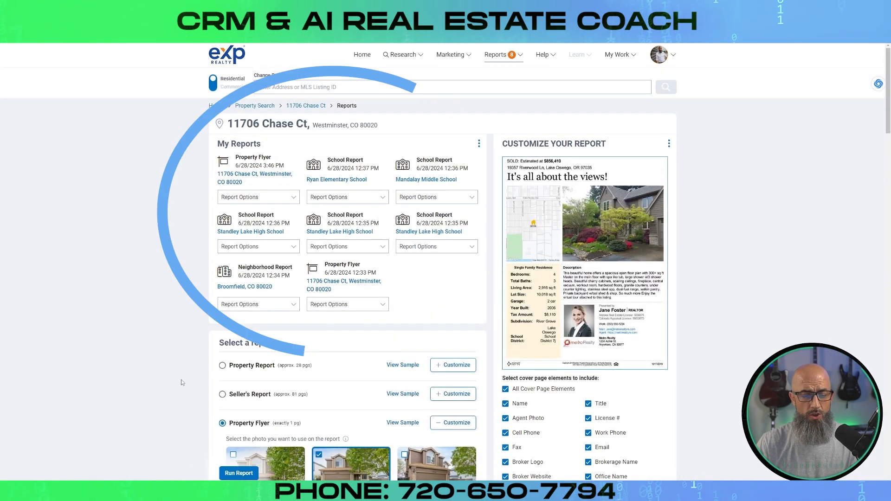
Switch the report type to Neighborhood Report and check its location and cover page preview.
scroll(187, 347, "down", 4)
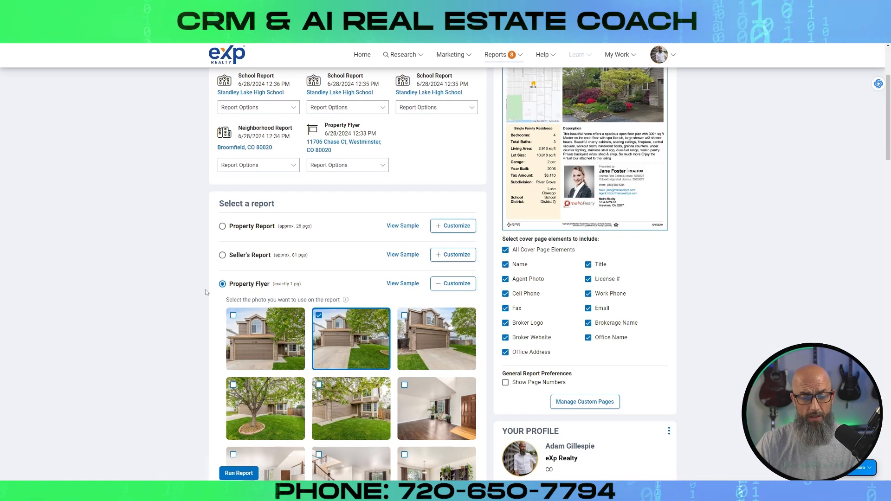
scroll(205, 292, "down", 20)
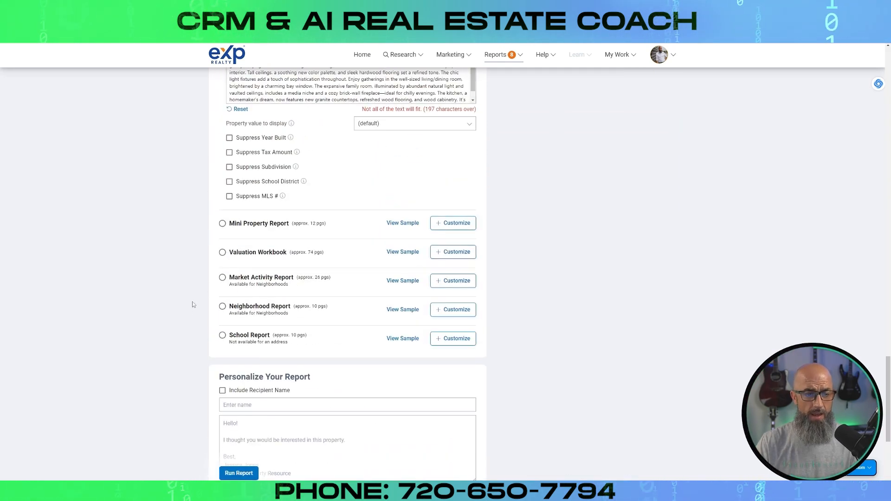
left_click(222, 306)
scroll(224, 311, "down", 4)
scroll(583, 163, "up", 10)
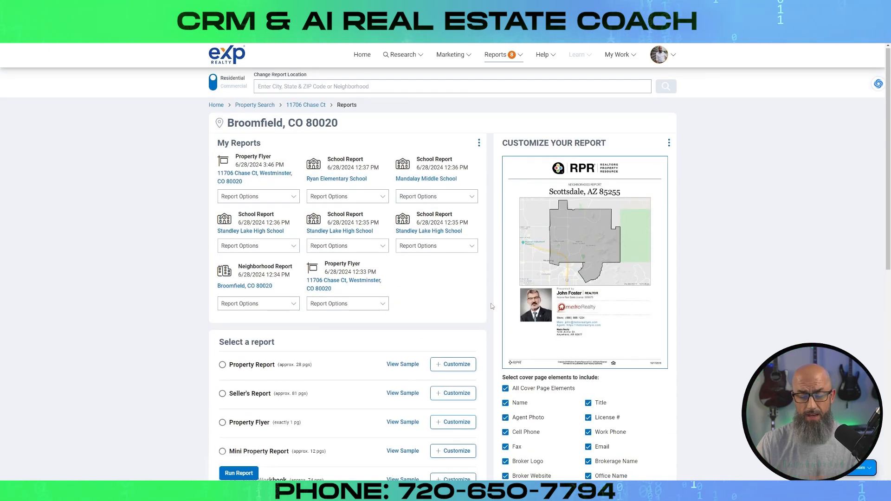
scroll(561, 274, "down", 6)
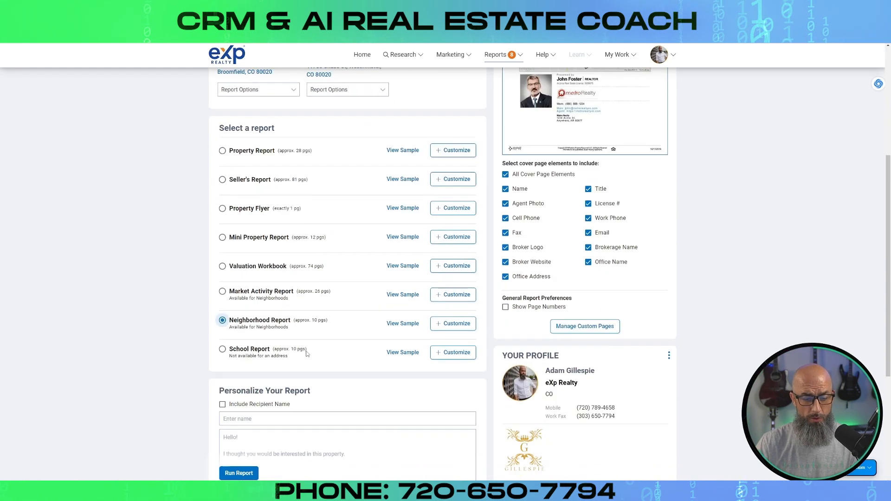
Open the Neighborhood Report sample, page through its housing, people, economic and quality-of-life charts, and close it.
left_click(404, 260)
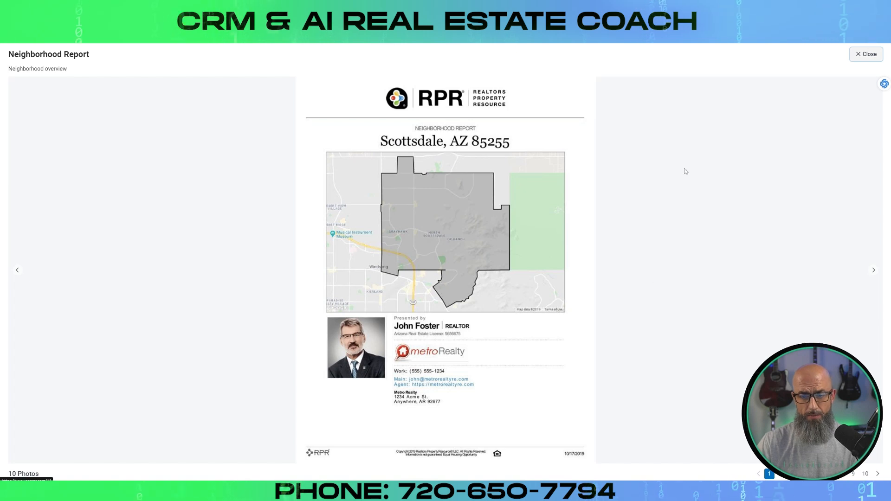
left_click(874, 271)
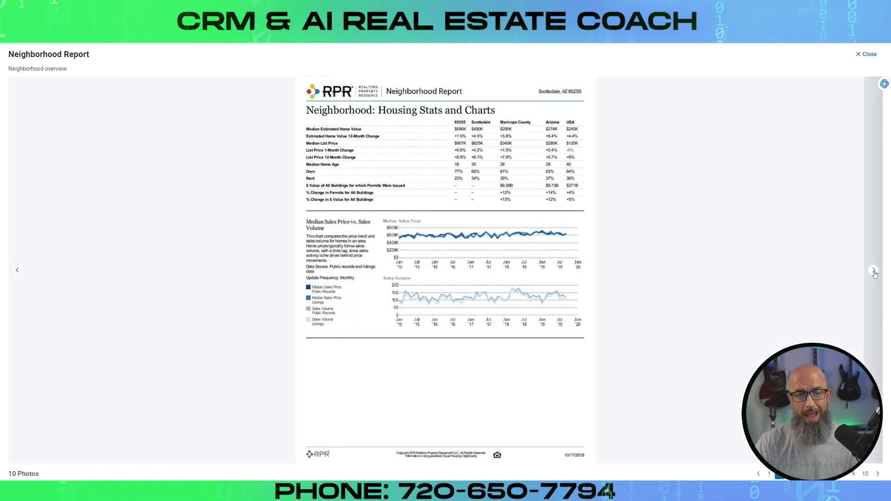
left_click(874, 271)
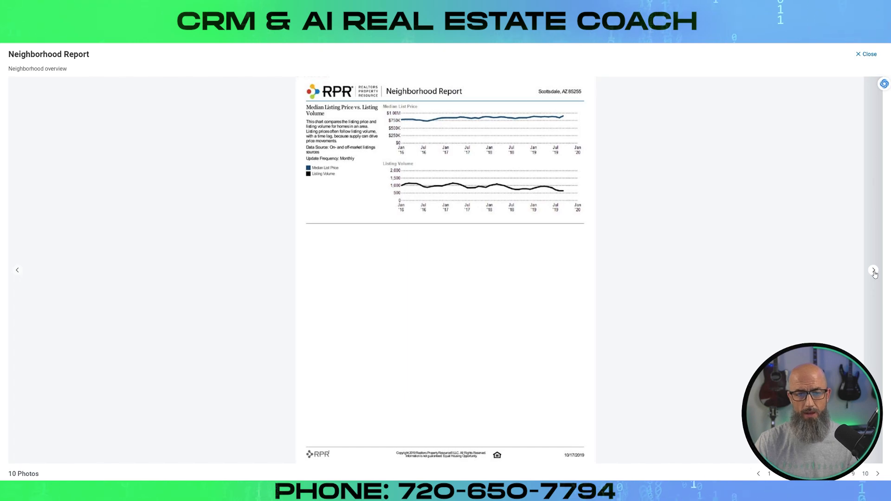
left_click(874, 271)
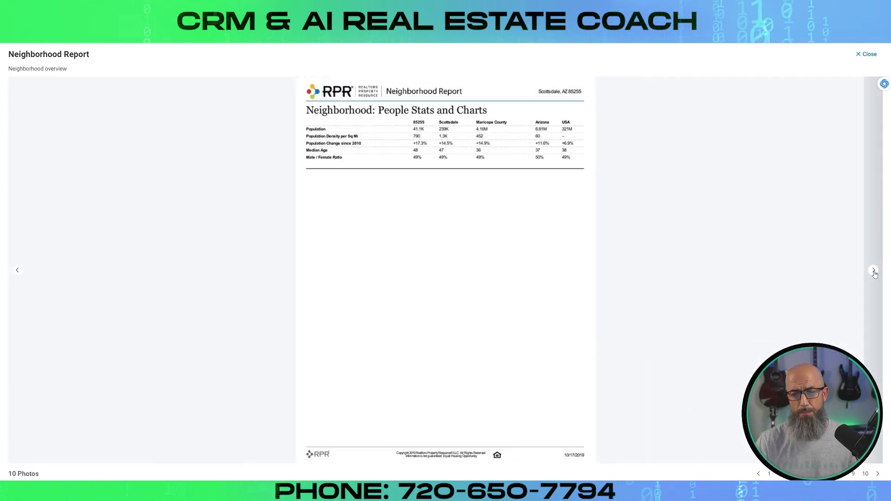
left_click(874, 271)
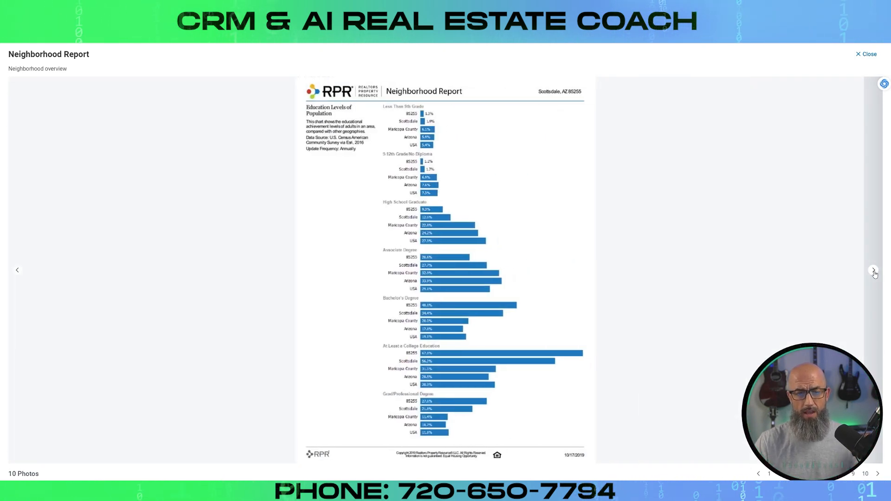
left_click(874, 271)
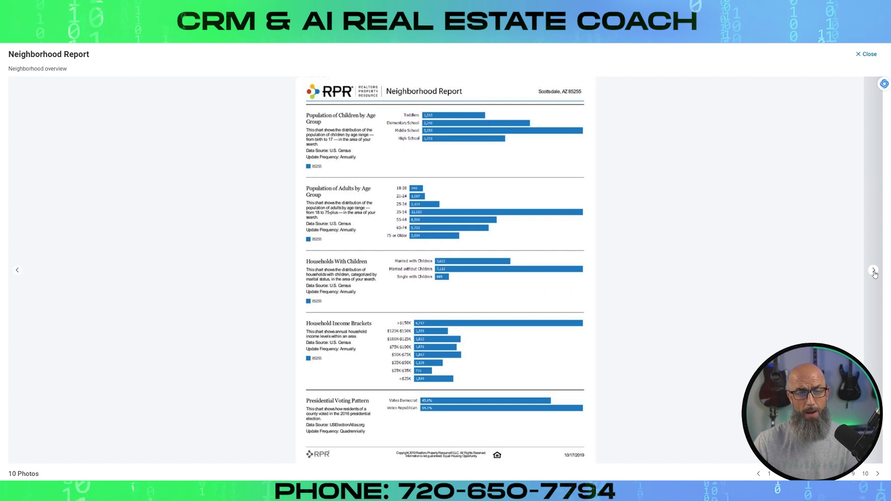
left_click(873, 270)
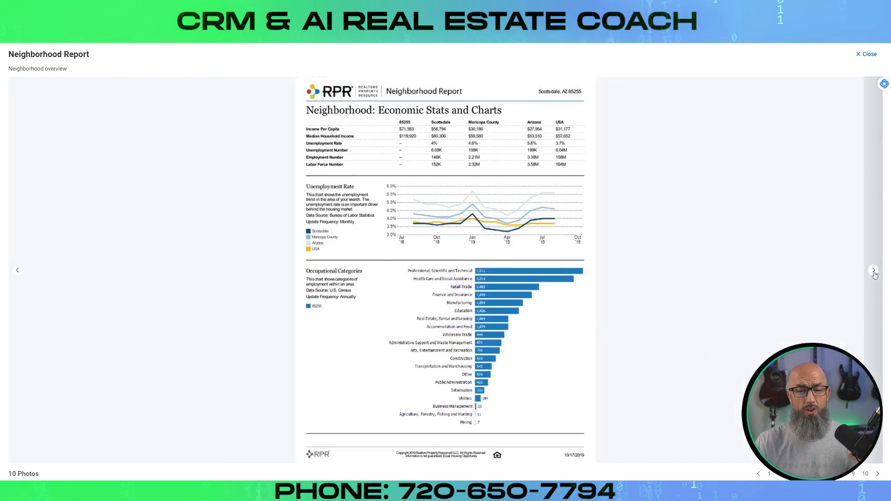
left_click(874, 270)
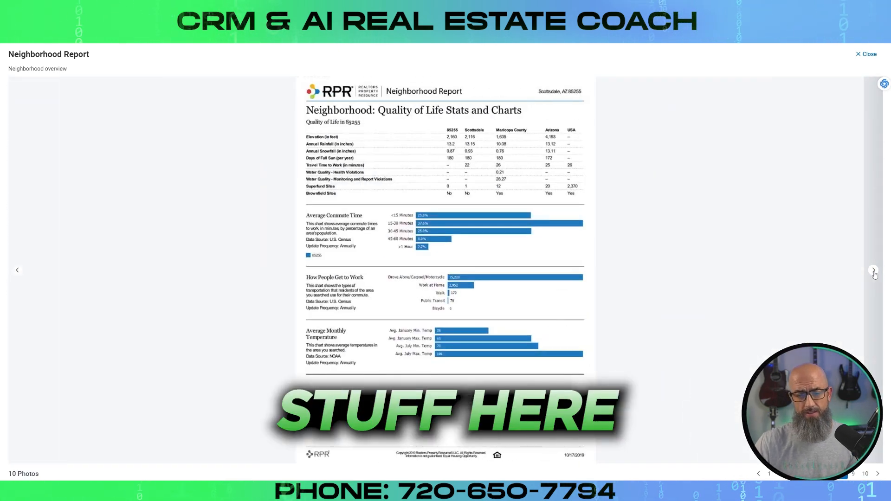
left_click(874, 271)
left_click(874, 271)
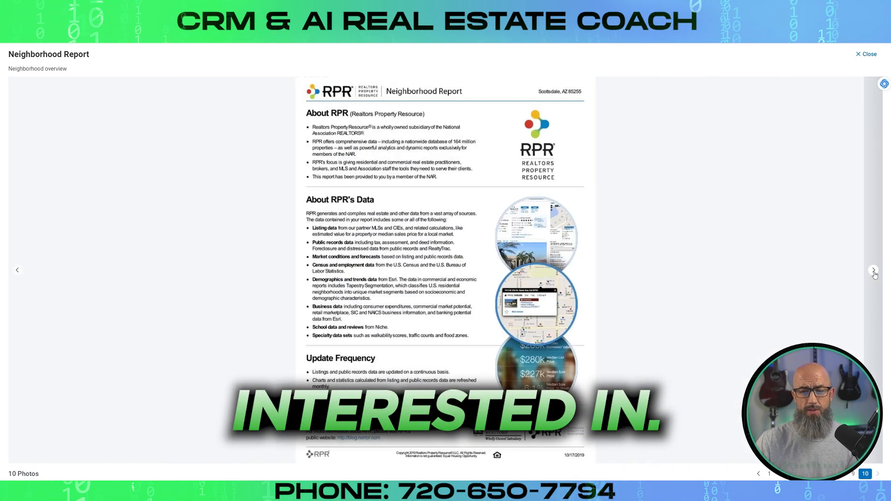
left_click(874, 271)
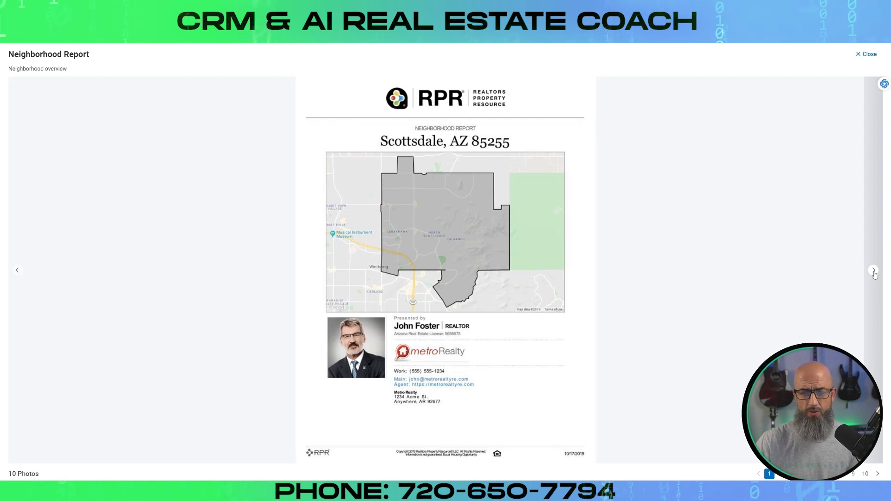
left_click(866, 54)
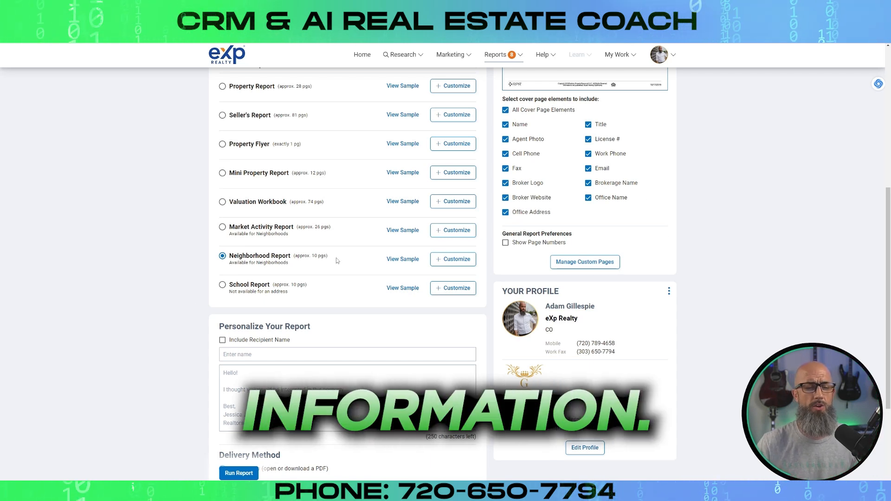
Expand the Neighborhood Report's customization options and review its report elements and sales data sources.
left_click(453, 259)
scroll(326, 409, "down", 4)
scroll(326, 409, "down", 2)
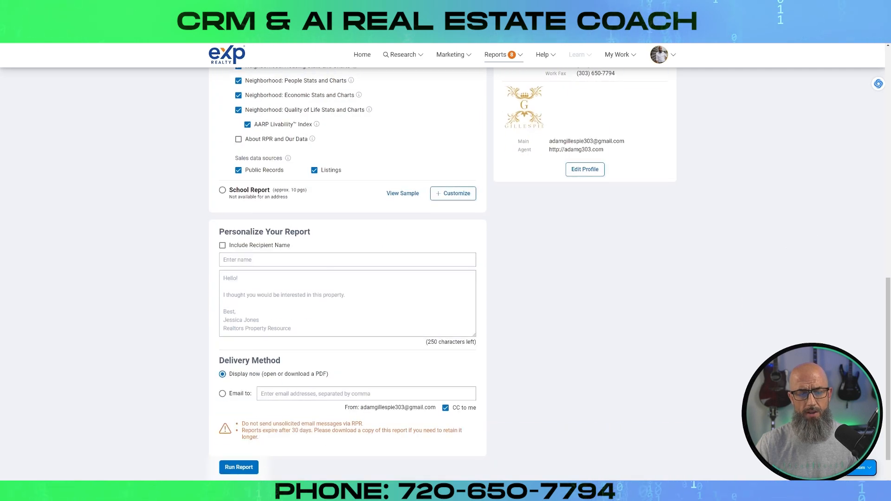
scroll(222, 352, "up", 3)
scroll(208, 196, "down", 3)
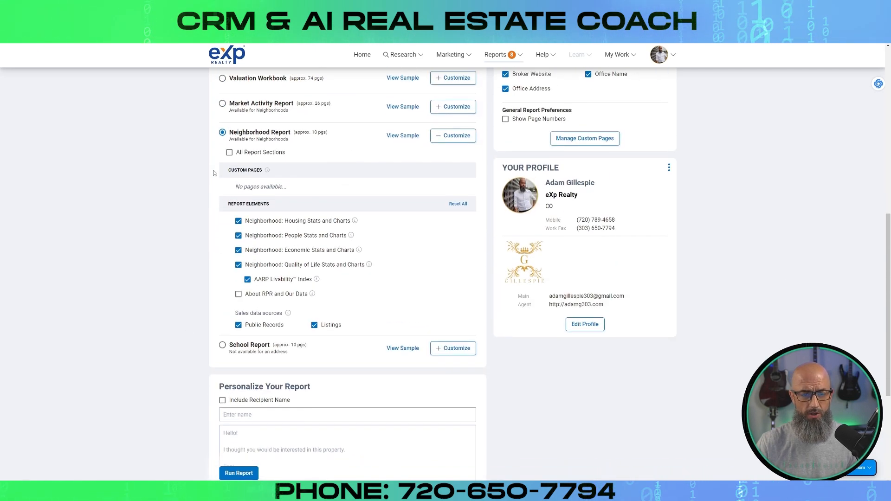
scroll(332, 173, "up", 2)
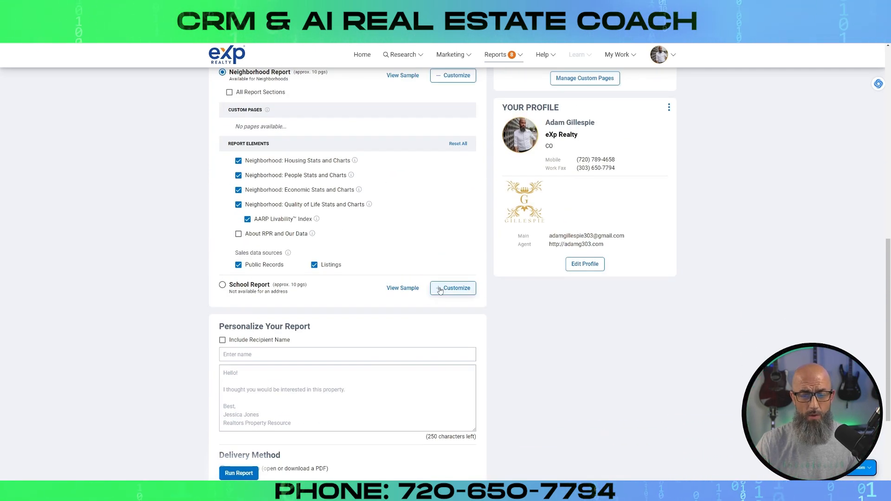
scroll(518, 327, "up", 4)
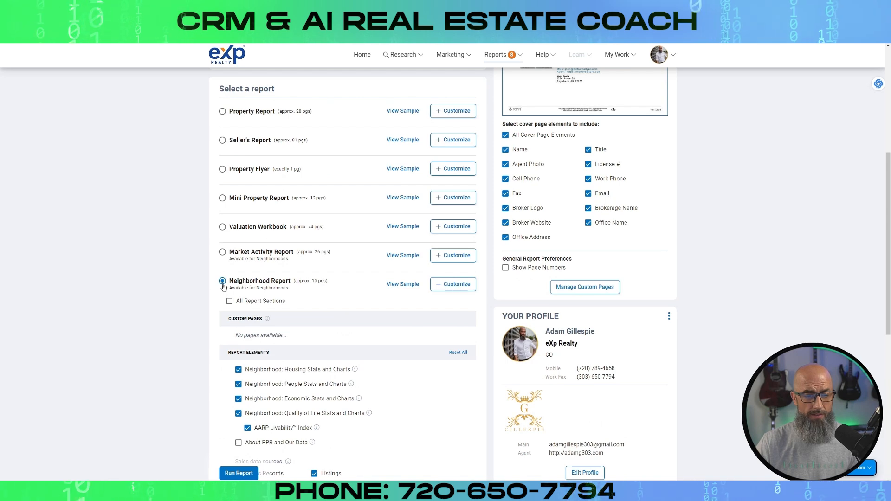
Choose the School Report type and open the existing Standley Lake High School report from My Reports.
left_click(222, 252)
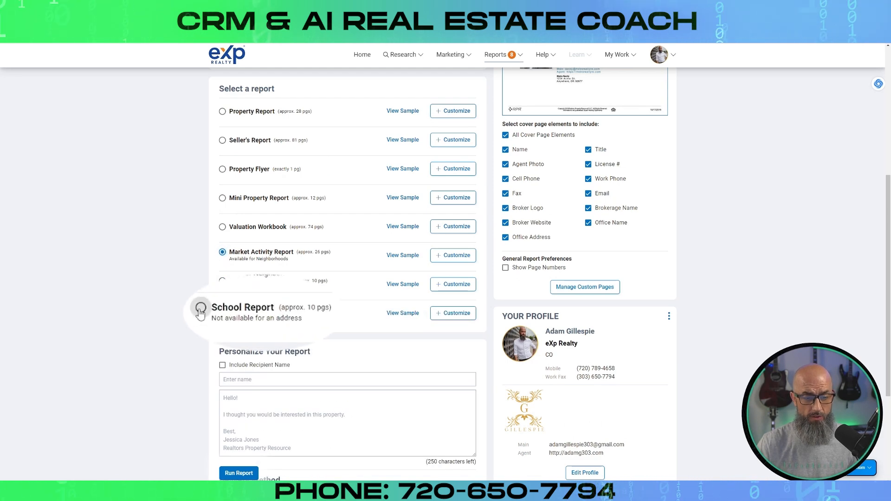
left_click(224, 310)
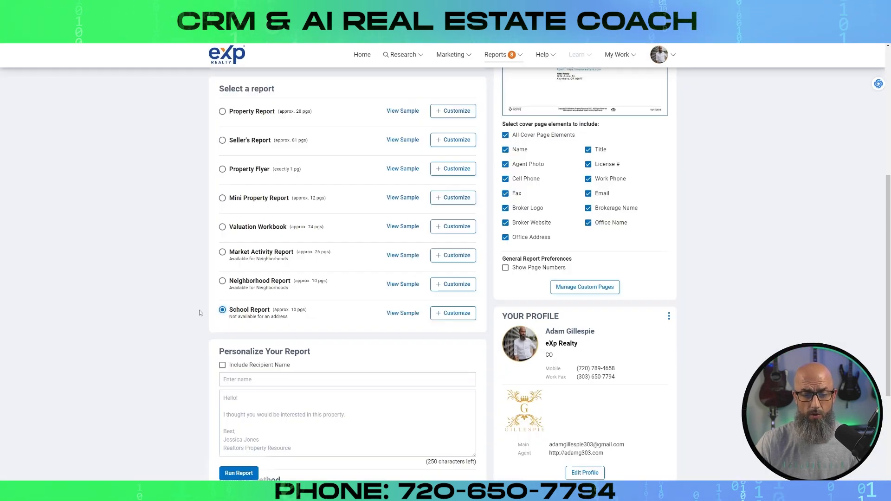
left_click(335, 233)
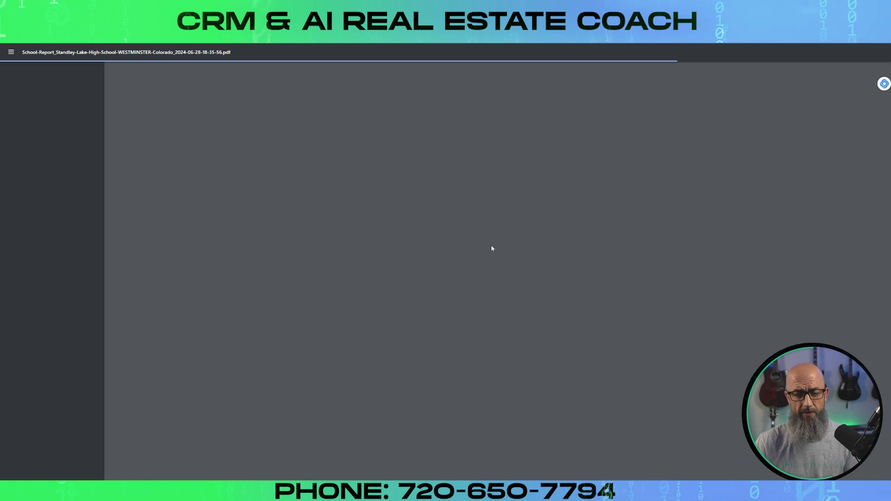
Examine the Standley Lake High School report's cover page, school facts, community reviews and nearby schools list.
scroll(515, 254, "down", 7)
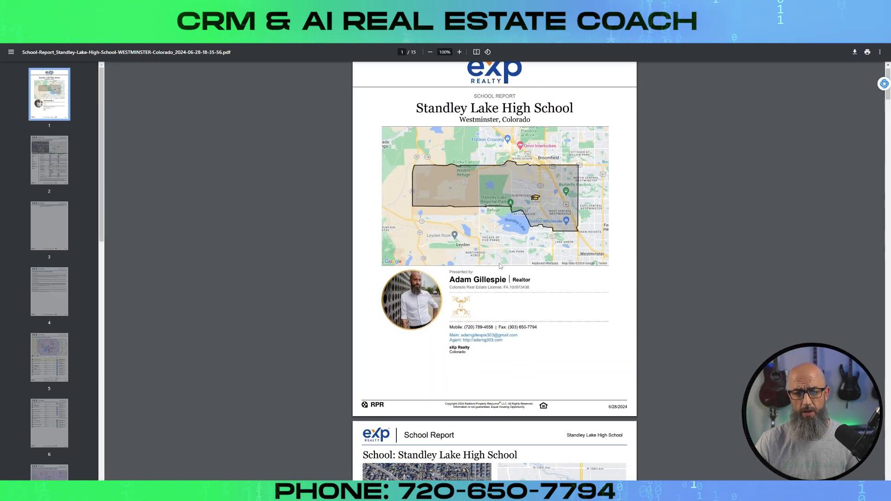
scroll(497, 263, "up", 4)
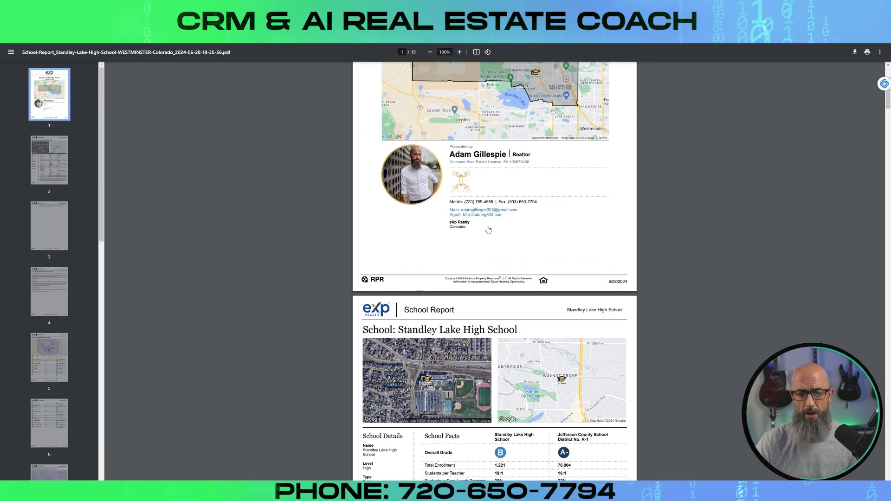
scroll(485, 286, "down", 8)
scroll(484, 286, "down", 9)
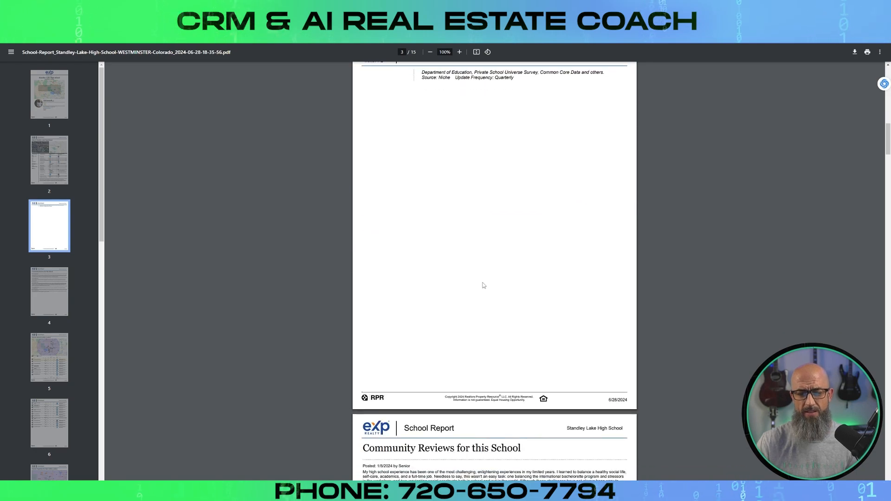
scroll(482, 288, "down", 10)
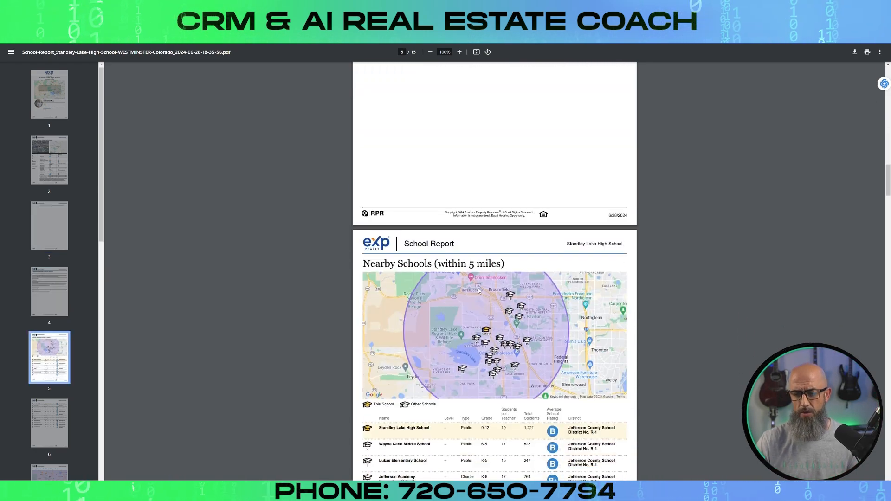
scroll(476, 288, "down", 7)
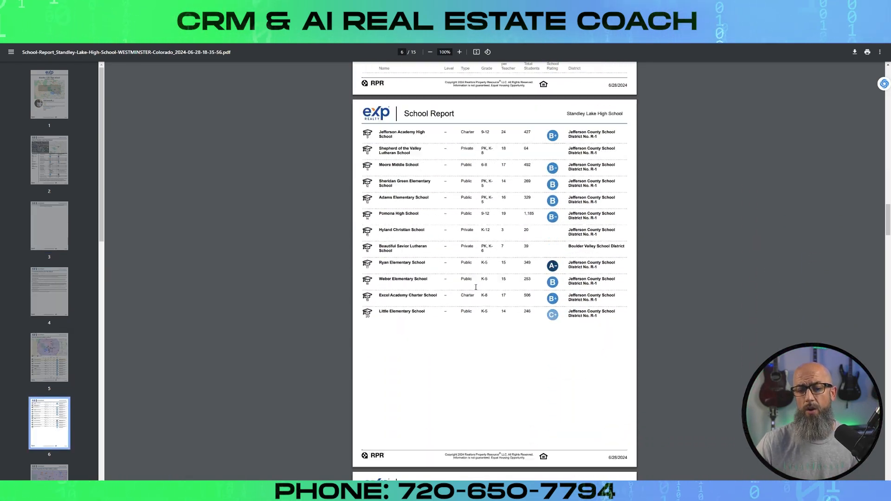
scroll(474, 298, "up", 3)
scroll(474, 298, "up", 20)
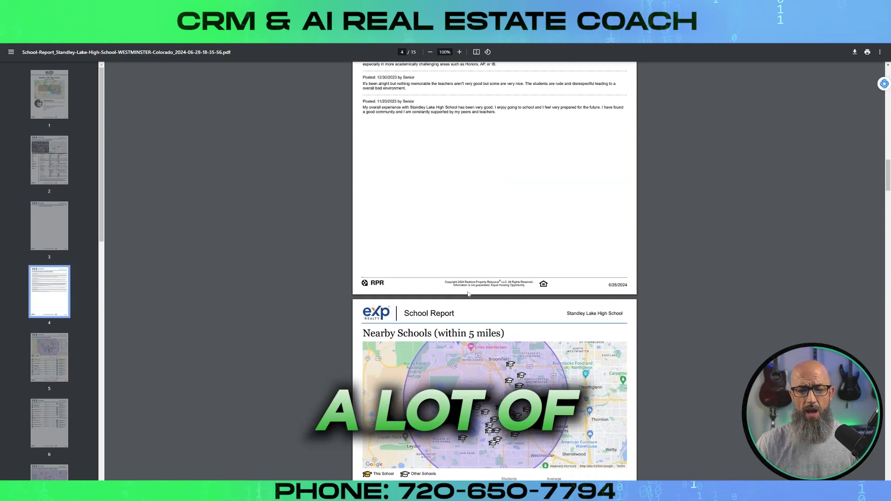
scroll(469, 290, "up", 10)
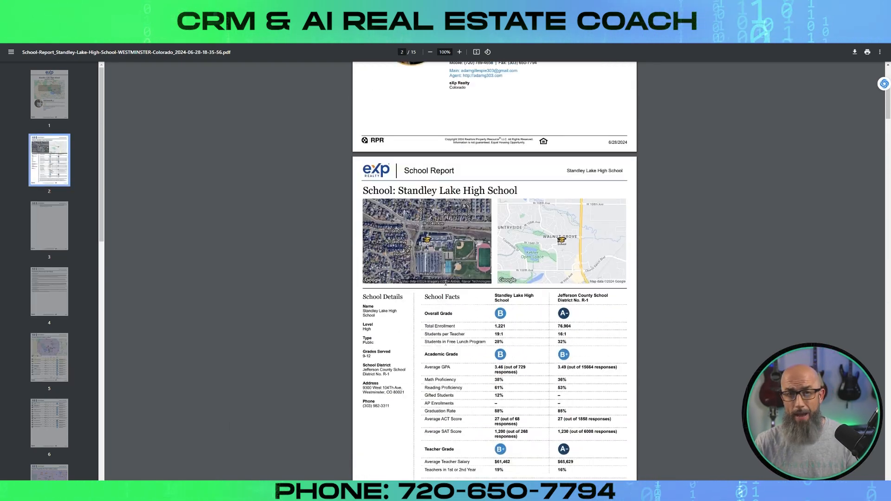